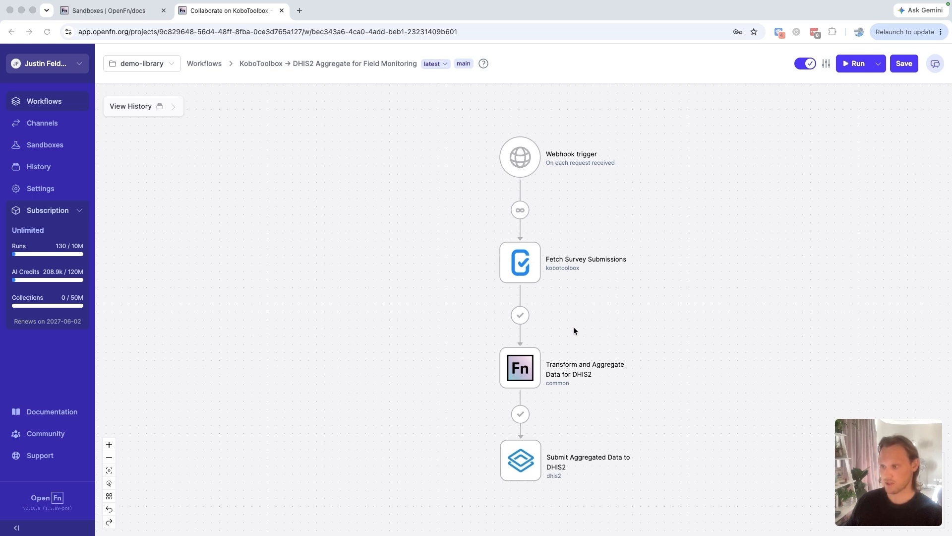
left_click(574, 314)
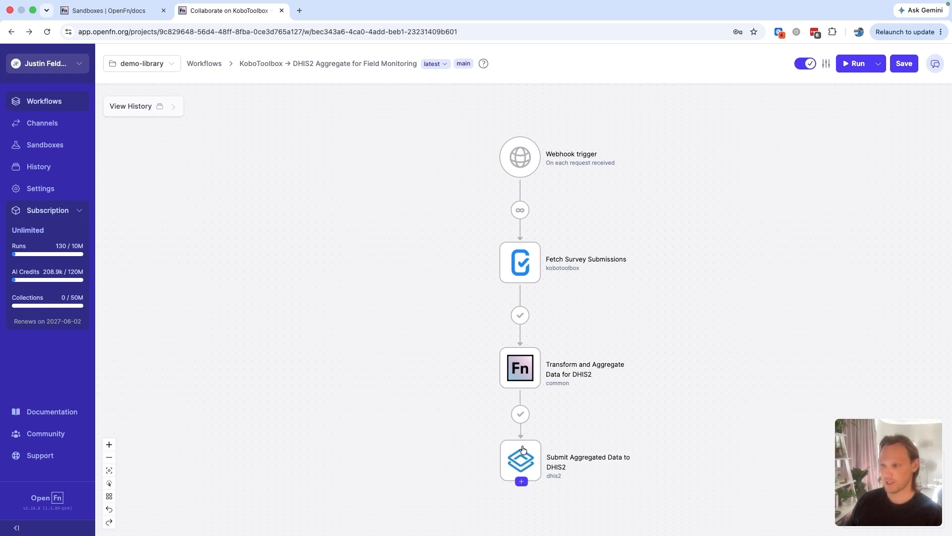
key("super+Tab")
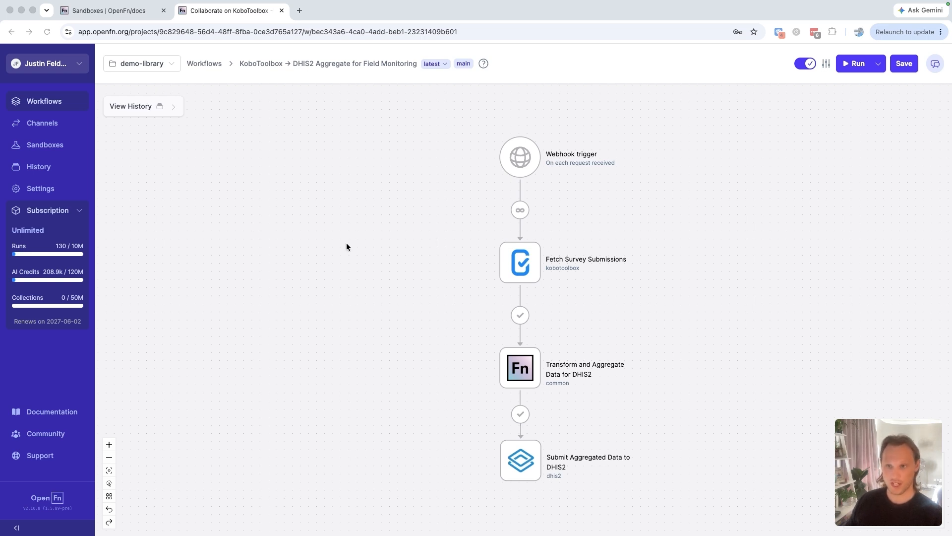
Create a sandbox named "Log Errors" under the demo-library project, keeping the preselected dark magenta color
left_click(45, 145)
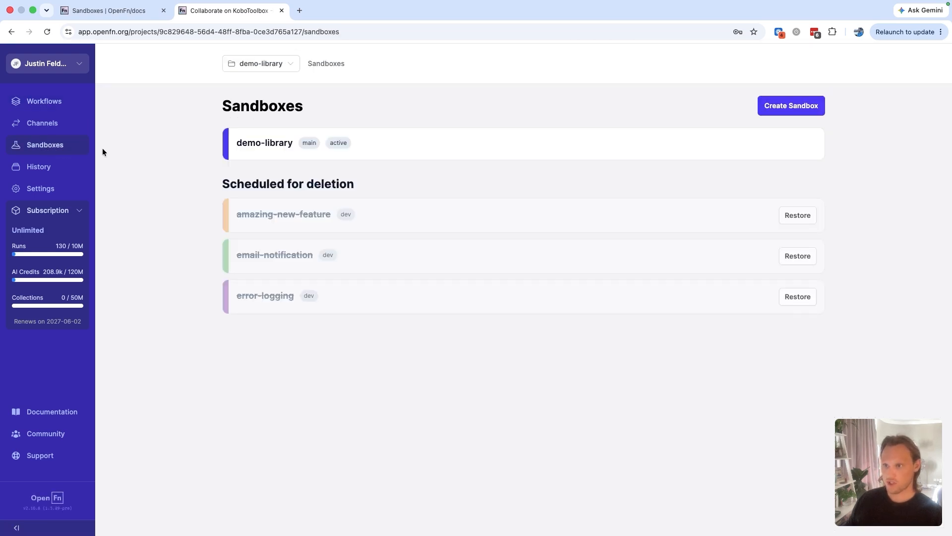
left_click(797, 113)
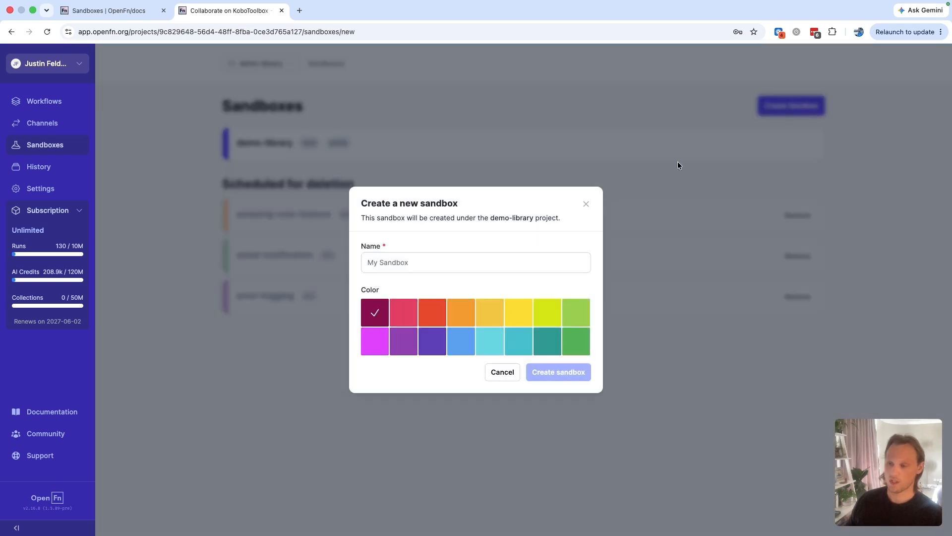
left_click(462, 263)
type("Log Errors")
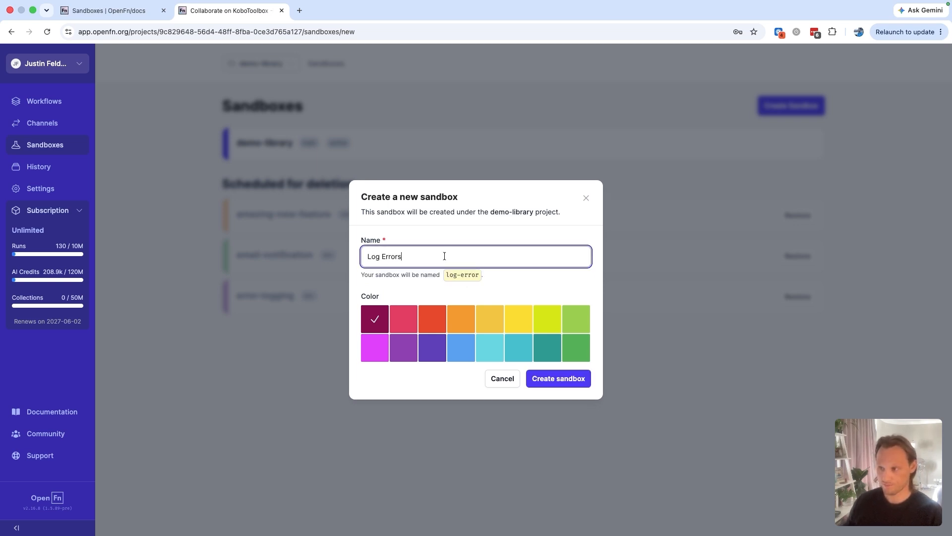
left_click(439, 285)
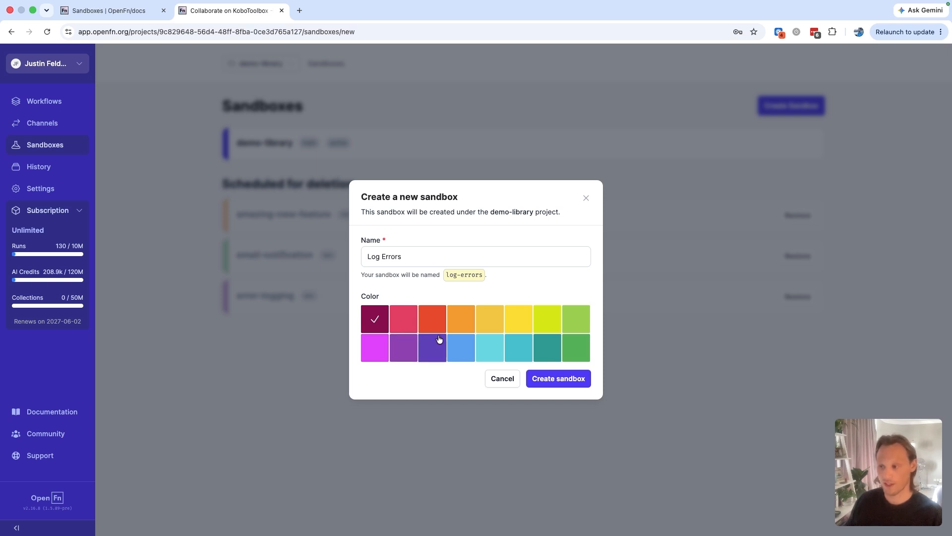
left_click(560, 382)
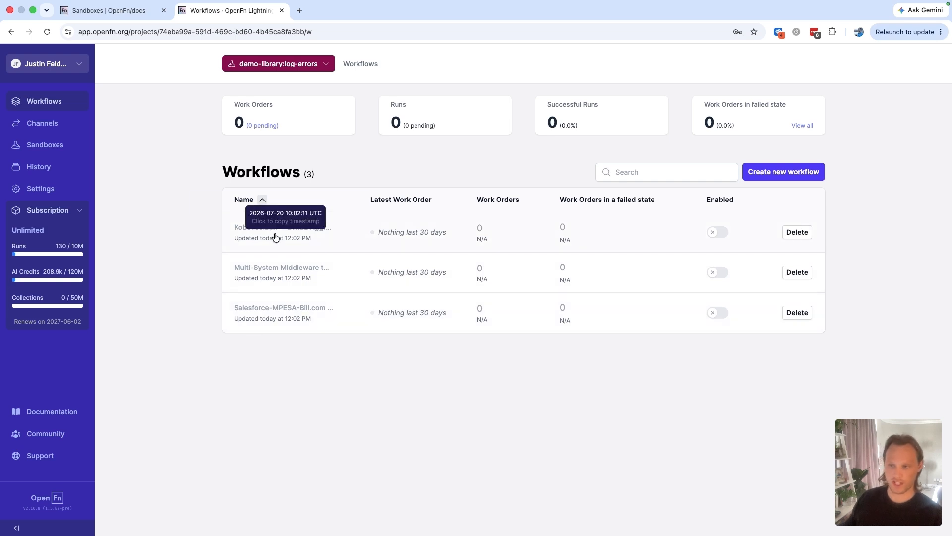
In the sandbox's KoboToolbox → DHIS2 Aggregate for Field Monitoring workflow, open the Kobo GoData Demo credential of Fetch Survey Submissions for editing
left_click(309, 229)
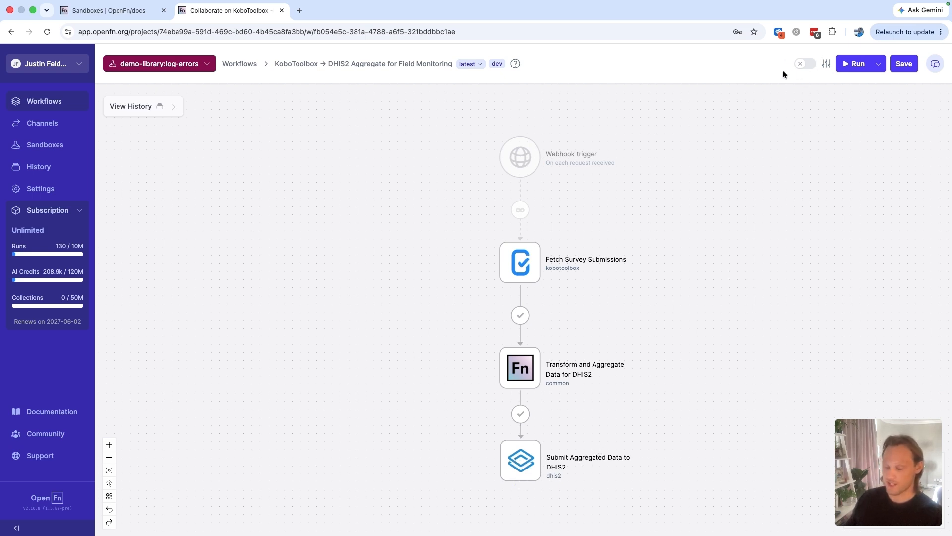
key("super+Tab")
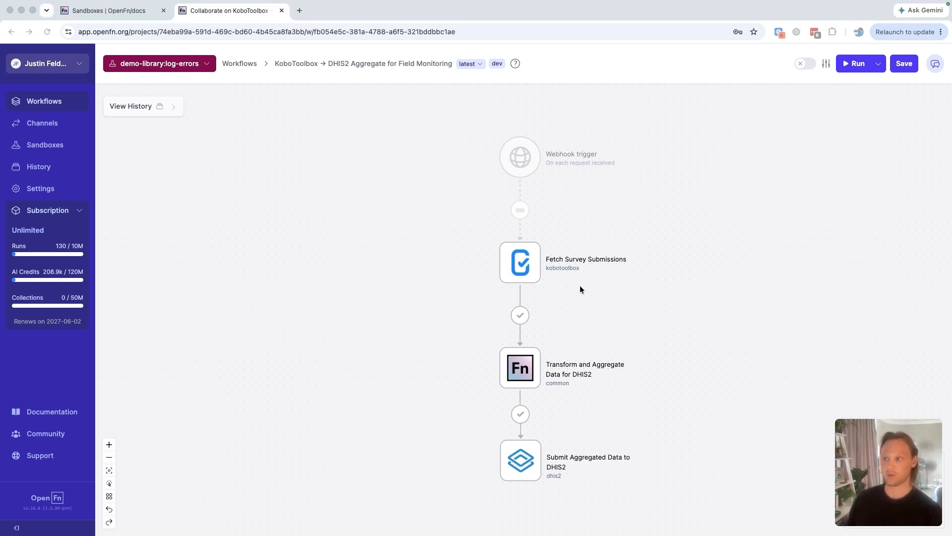
left_click(527, 262)
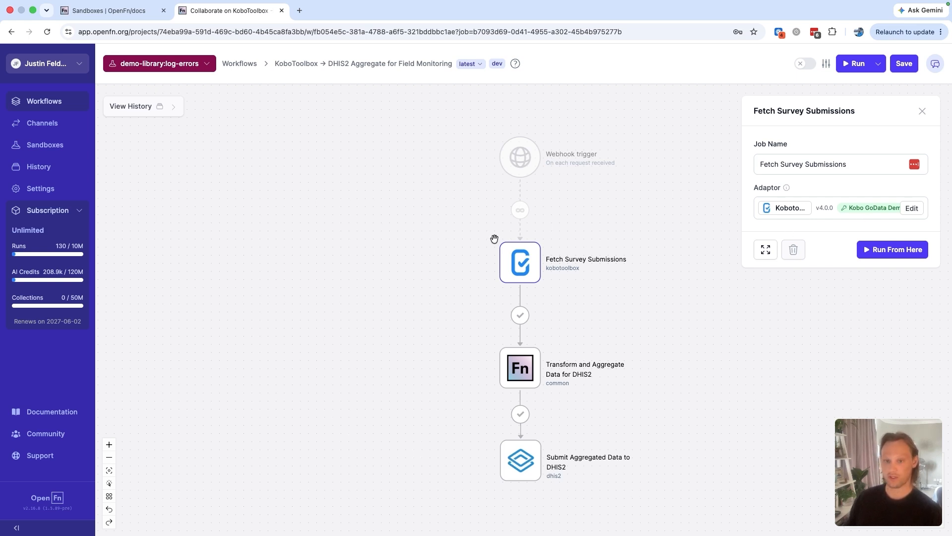
left_click(912, 208)
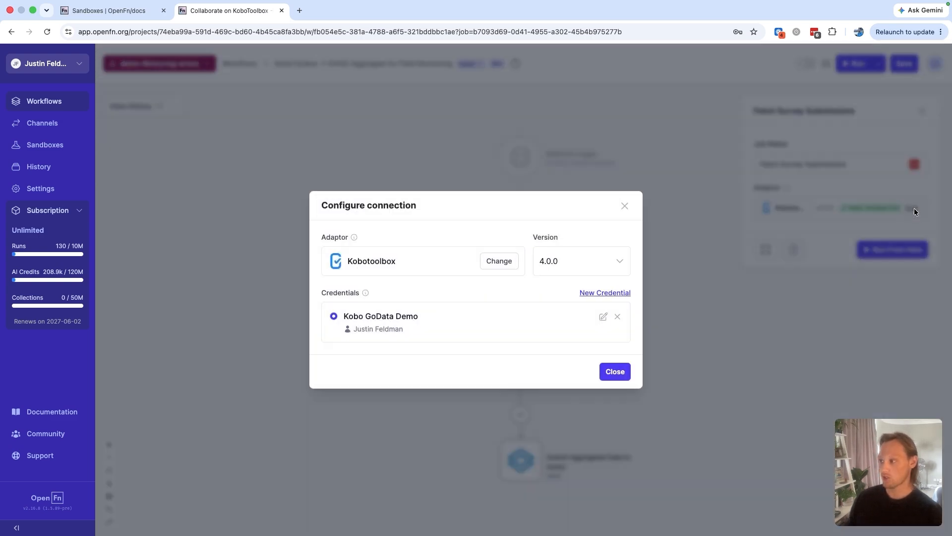
left_click(603, 316)
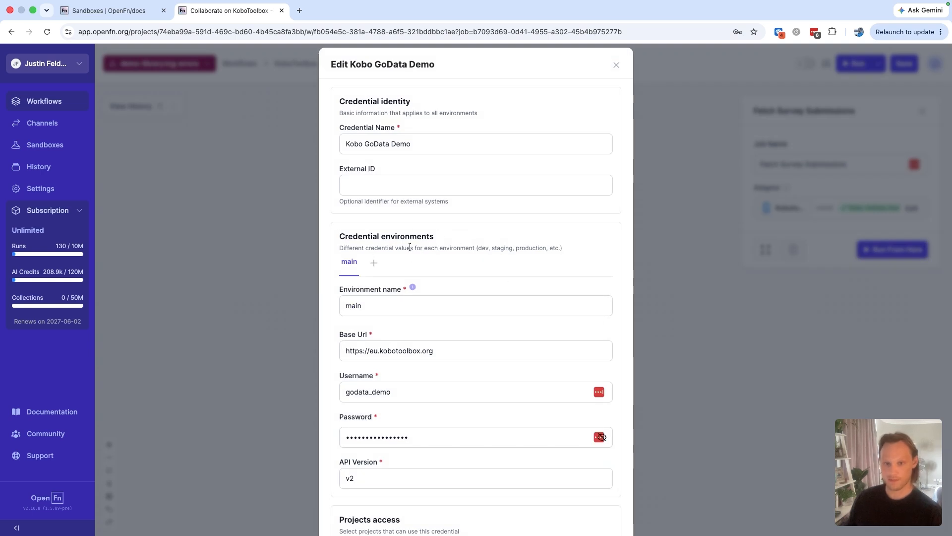
scroll(410, 247, "down", 2)
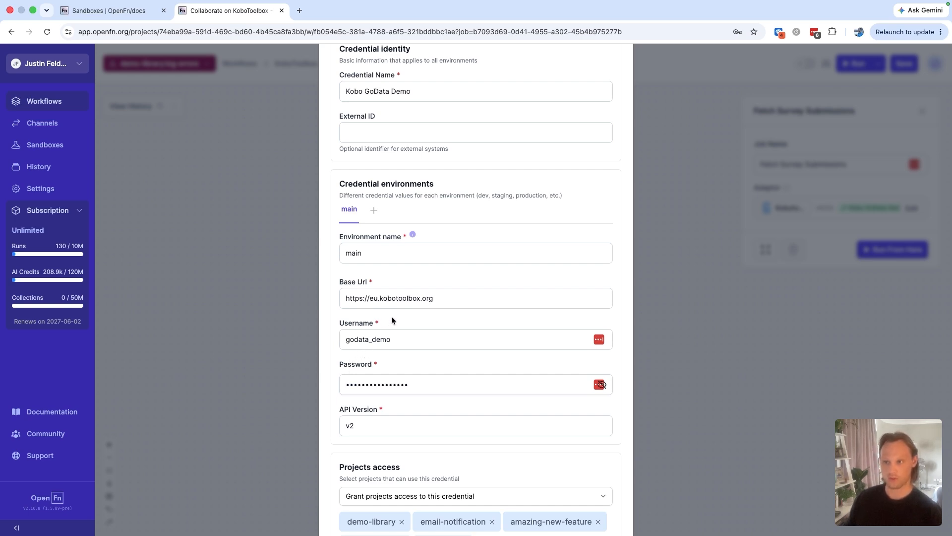
left_click(375, 212)
double_click(361, 254)
type("dev")
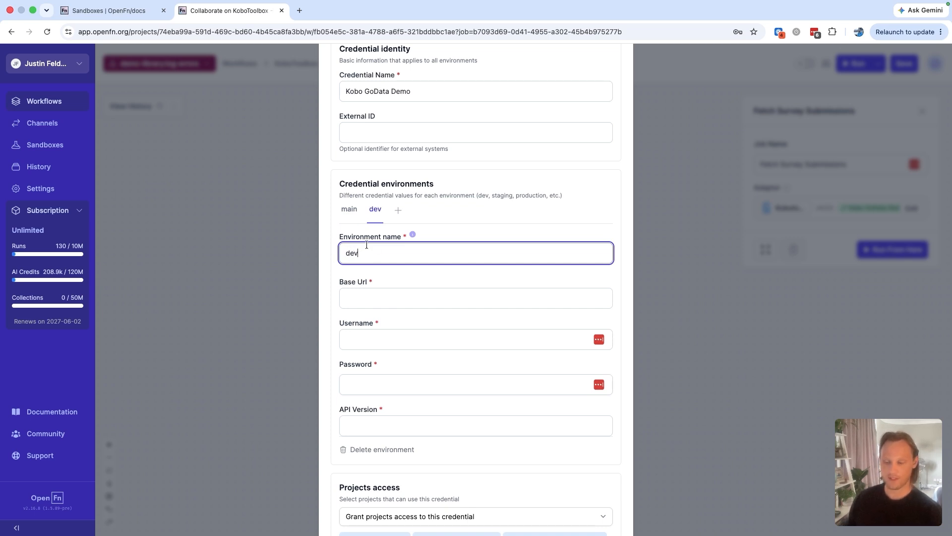
left_click(390, 271)
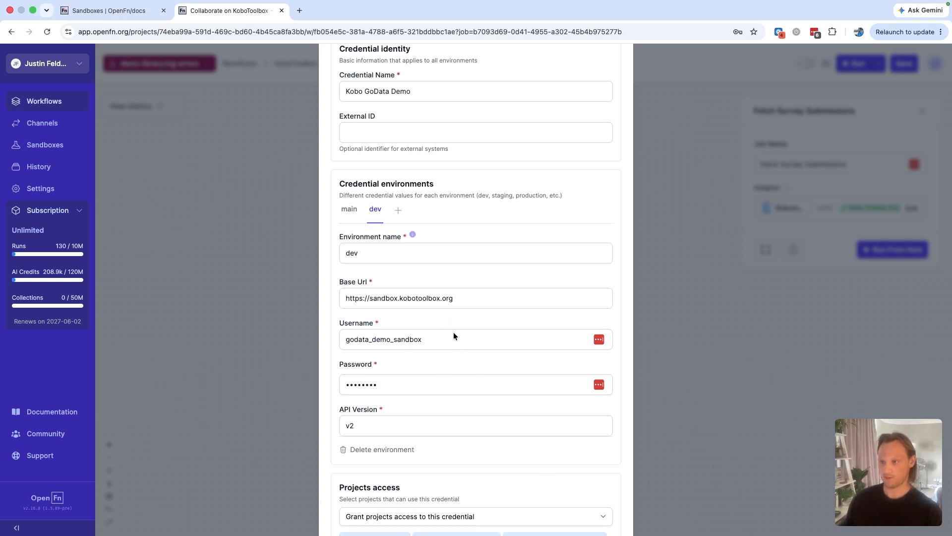
scroll(453, 336, "down", 3)
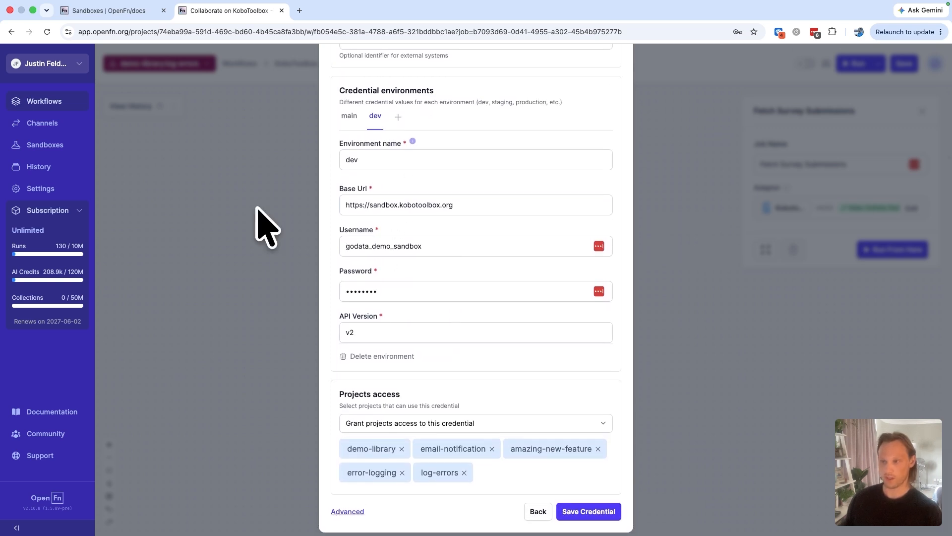
scroll(258, 211, "up", 1)
left_click(581, 517)
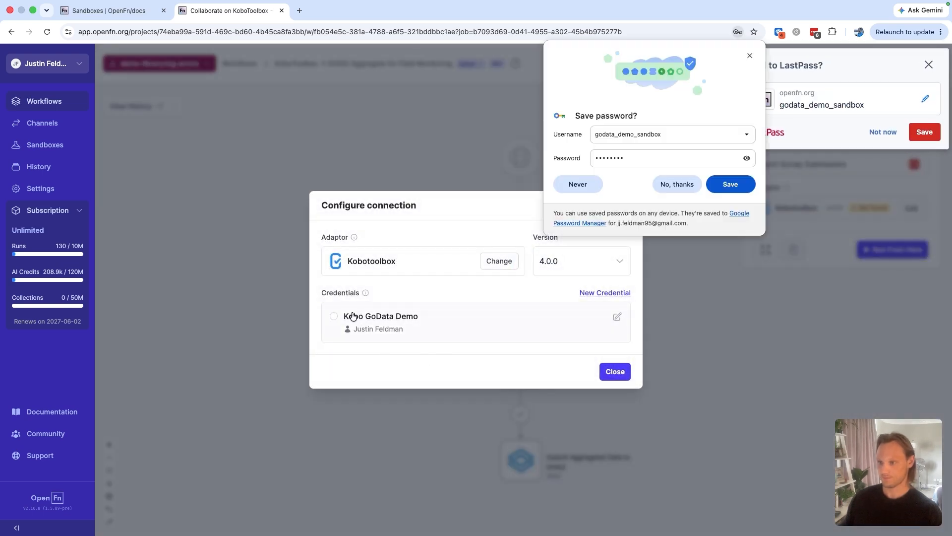
Close the connection configuration, dismiss both password-saving prompts and close the Fetch Survey Submissions details
left_click(354, 317)
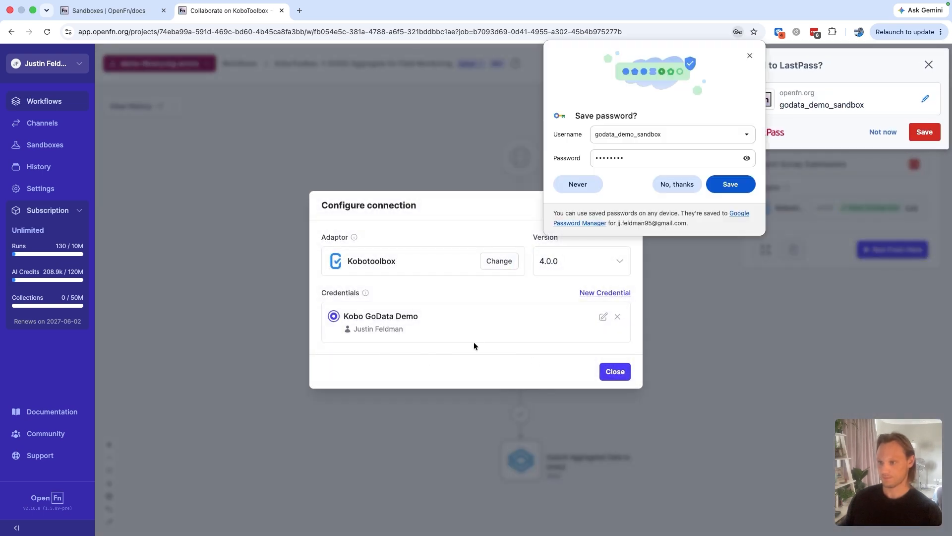
left_click(606, 374)
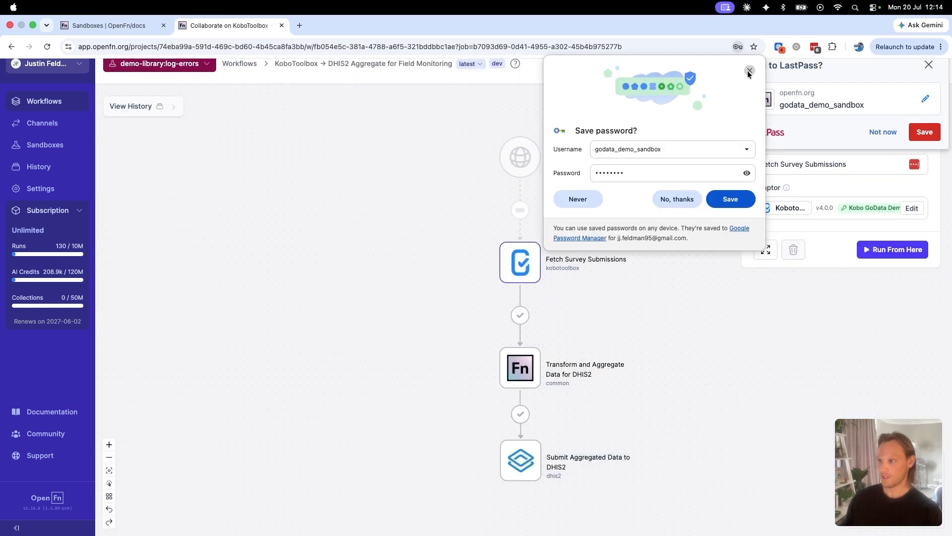
left_click(749, 55)
left_click(929, 65)
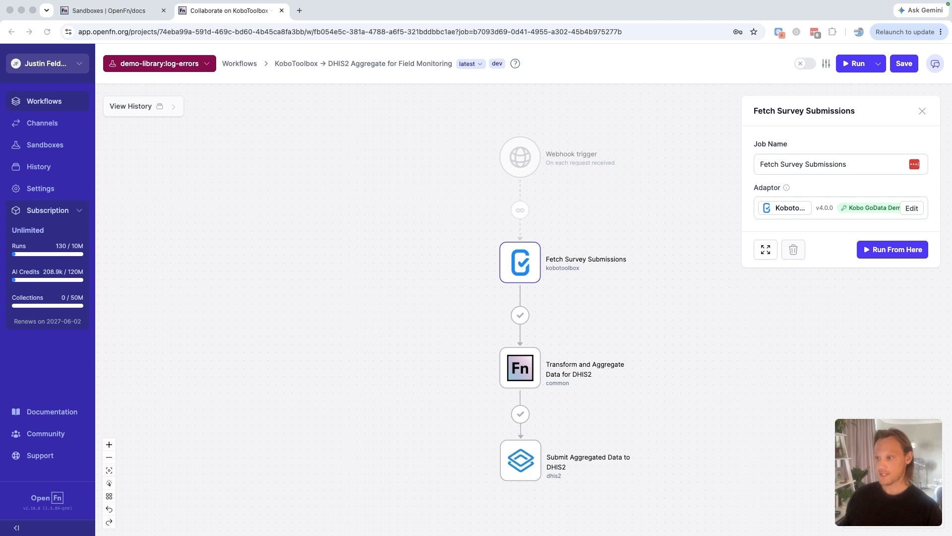
left_click(922, 112)
Ask the AI Assistant to add two steps to the workflow: Get Errors with the Common adaptor and Send Errors to Admin with the Gmail adaptor
scroll(742, 299, "down", 5)
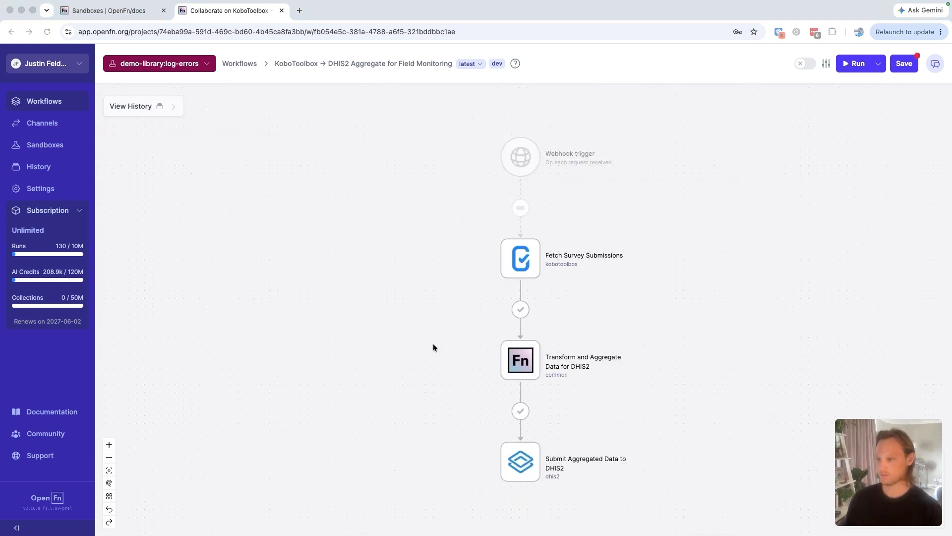
left_click(935, 64)
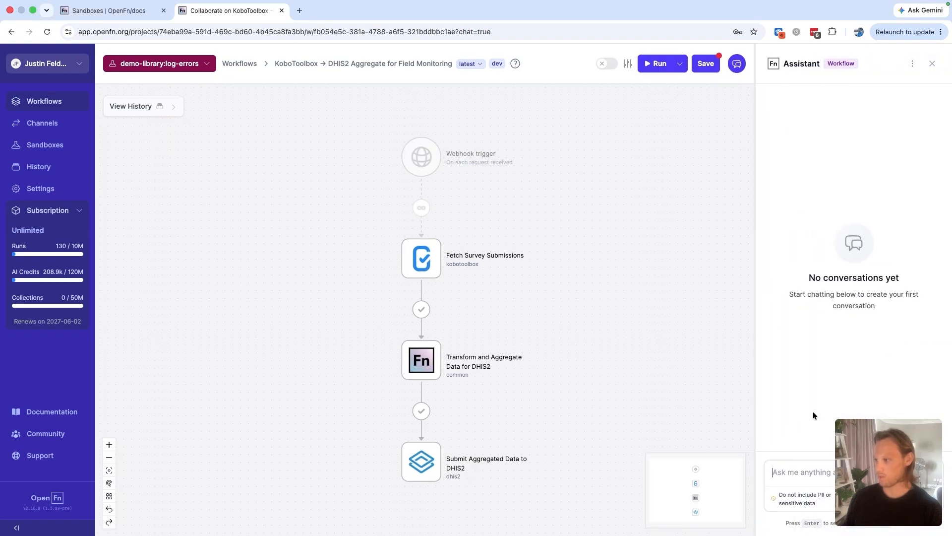
left_click(865, 498)
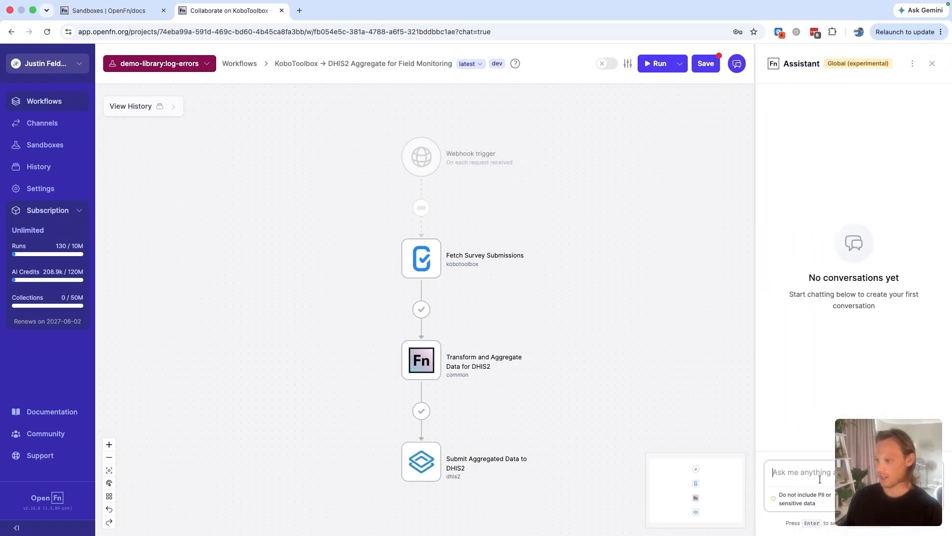
key("super+v")
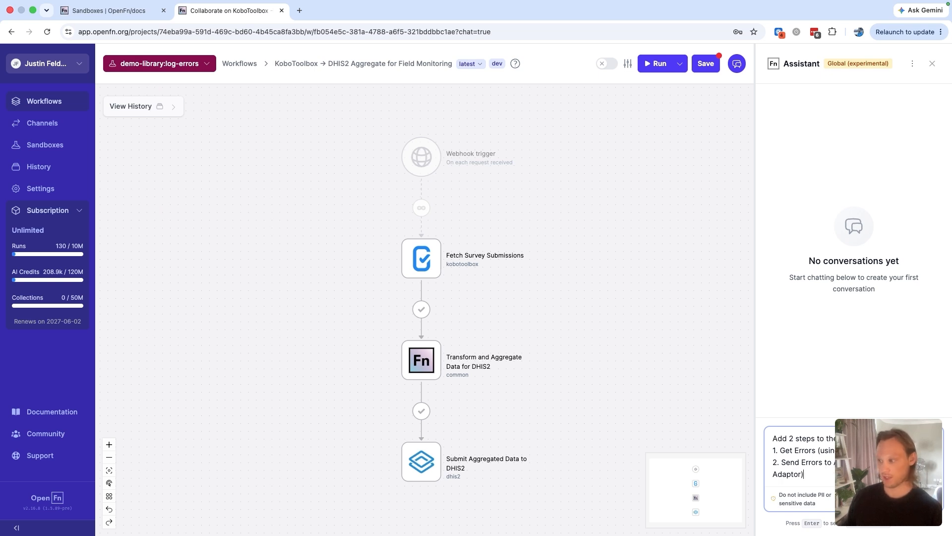
key("Return")
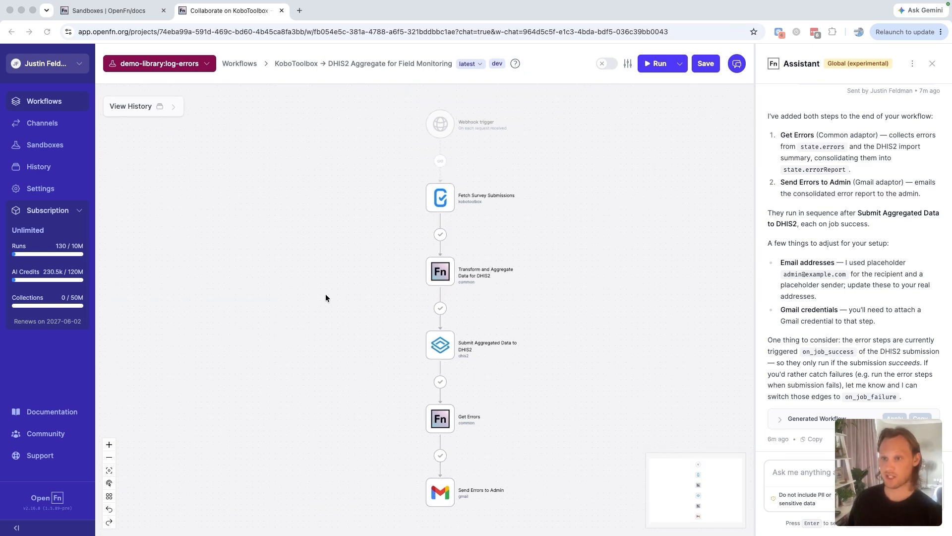
Merge the log-errors sandbox into demo-library with only the KoboToolbox → DHIS2 Aggregate for Field Monitoring workflow selected, and open that workflow in demo-library
left_click(47, 146)
left_click(46, 145)
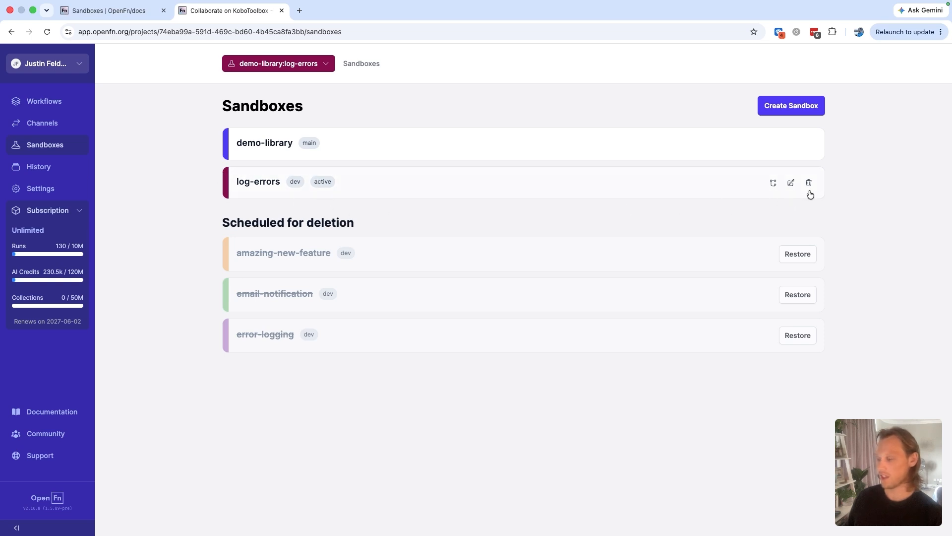
left_click(774, 184)
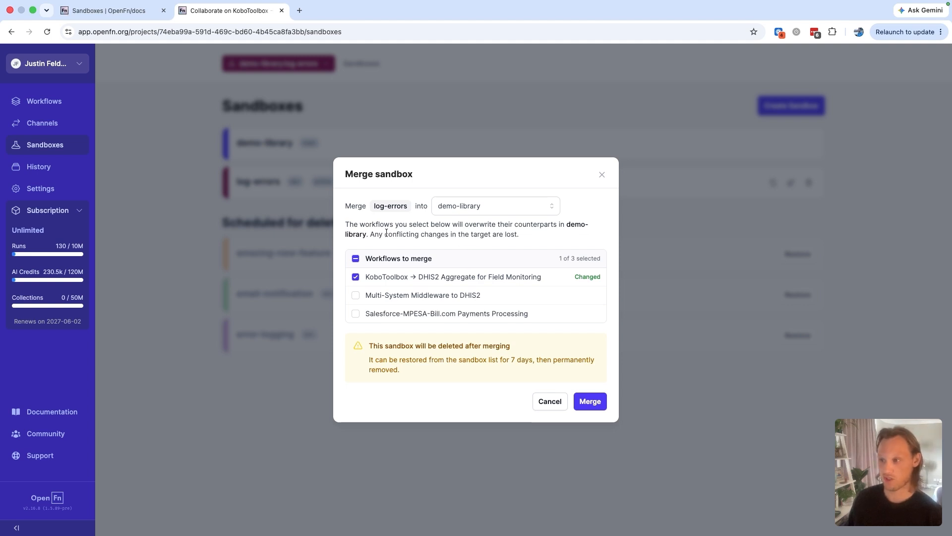
left_click_drag(374, 207, 407, 206)
left_click(407, 206)
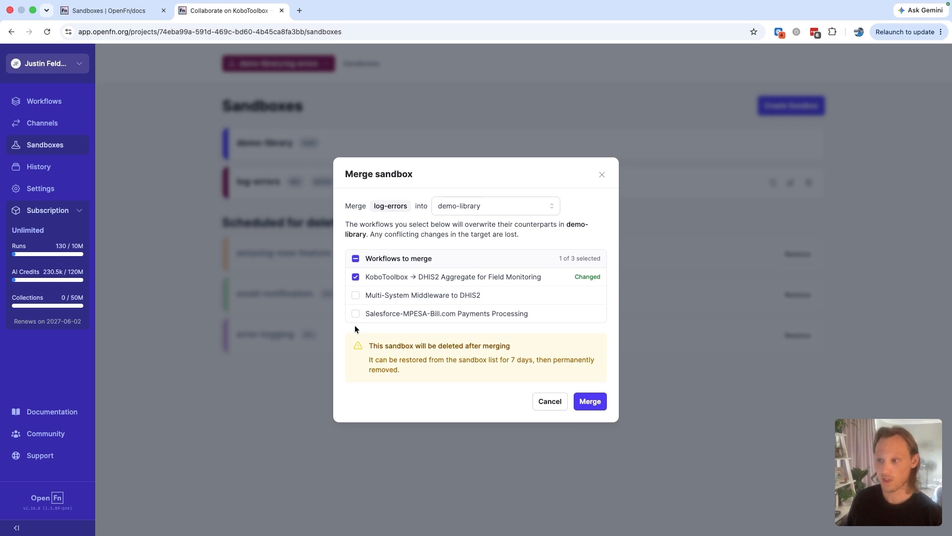
left_click(356, 295)
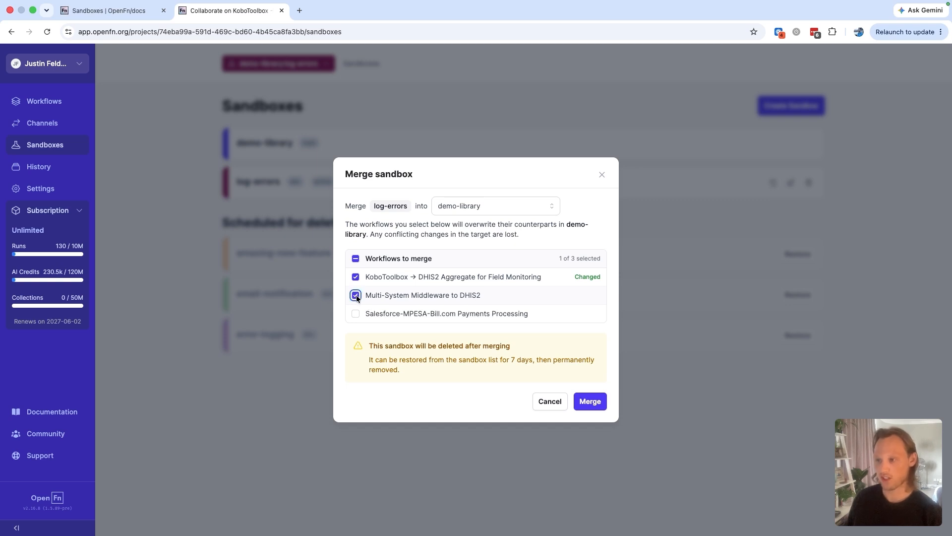
left_click(356, 296)
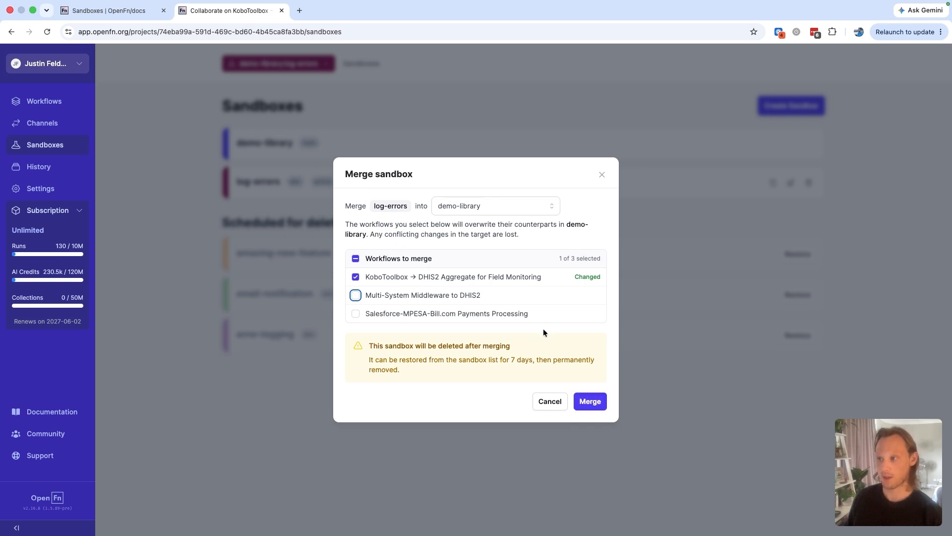
left_click(587, 405)
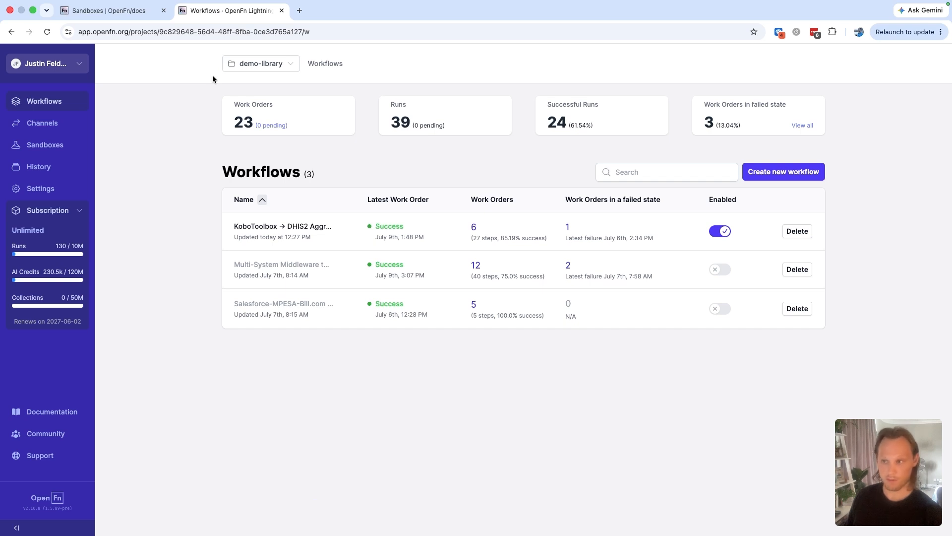
left_click(261, 227)
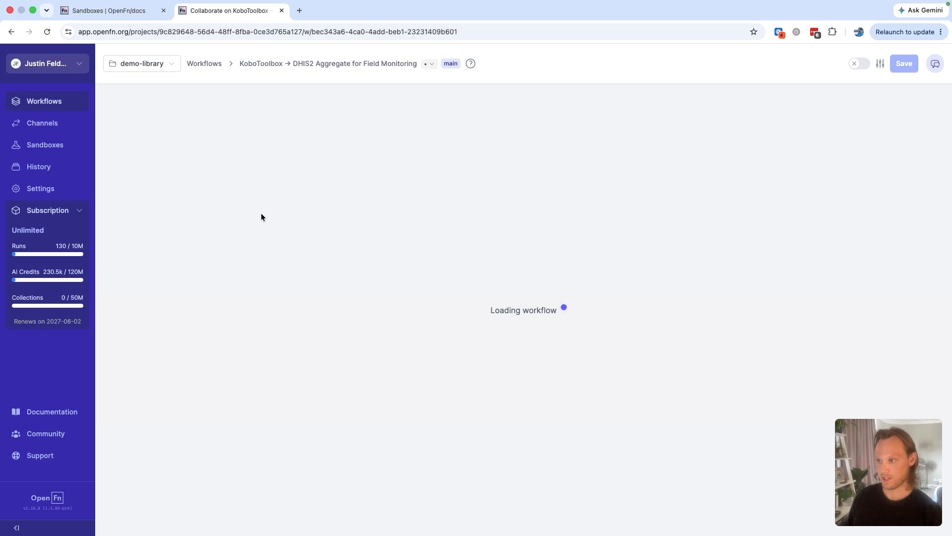